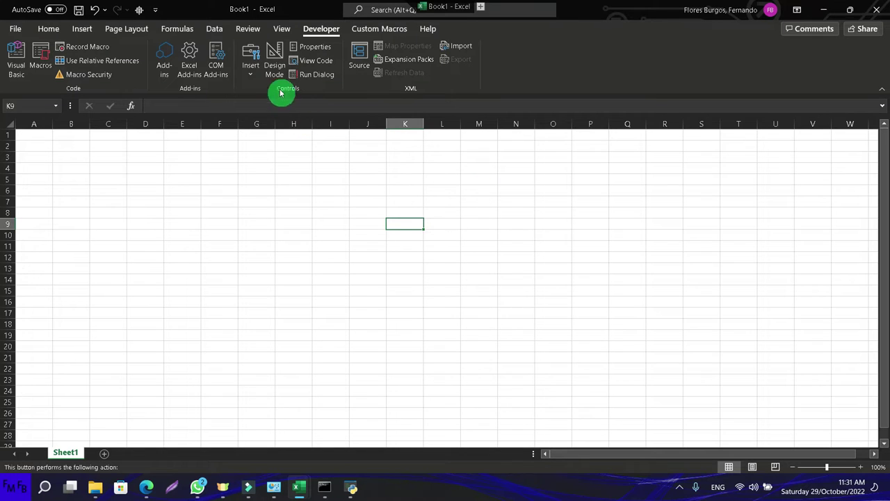
Draw a form button, Button 9, over cells F4 to H7 with no macro assigned
{"action": "left_click", "coordinate": [250, 69]}
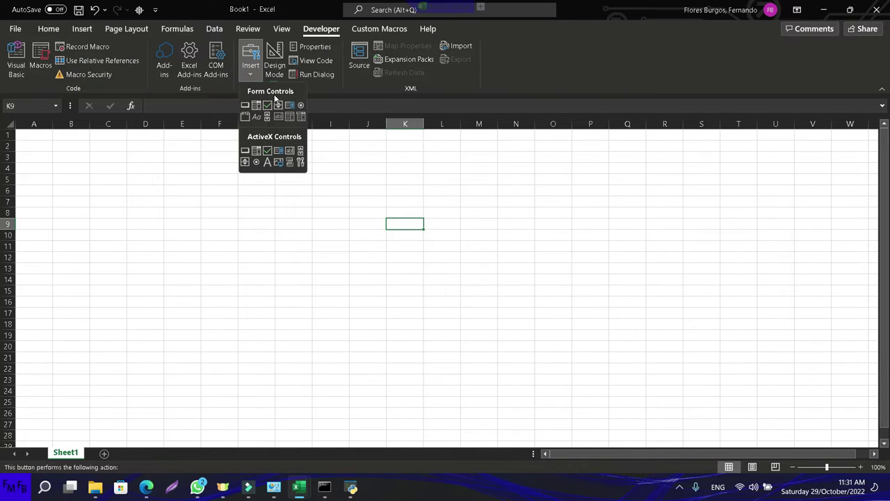
{"action": "left_click", "coordinate": [247, 102]}
{"action": "mouse_move", "coordinate": [205, 168]}
{"action": "left_mouse_down"}
{"action": "mouse_move", "coordinate": [281, 212]}
{"action": "mouse_move", "coordinate": [353, 201]}
{"action": "left_mouse_up"}
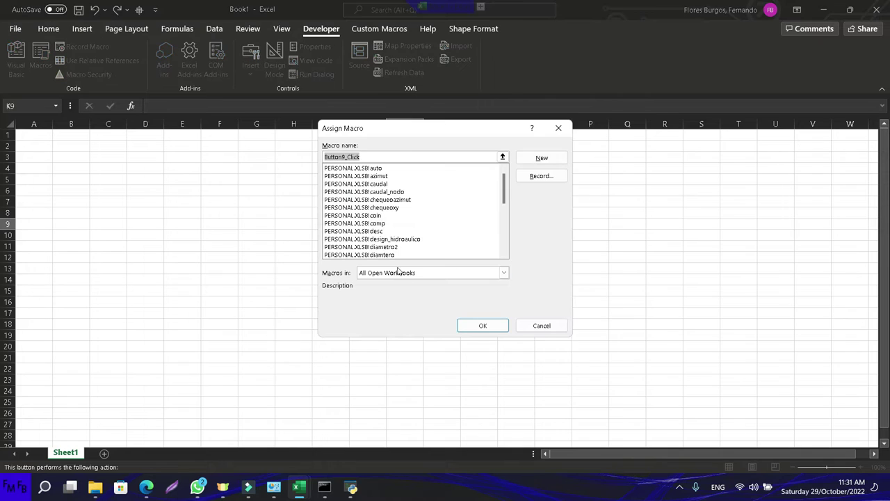
{"action": "left_click", "coordinate": [539, 327]}
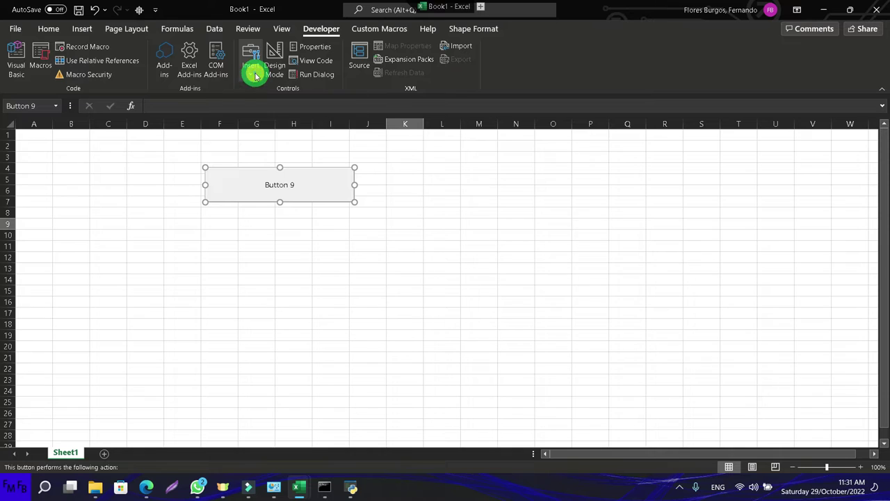
{"action": "left_click", "coordinate": [252, 74]}
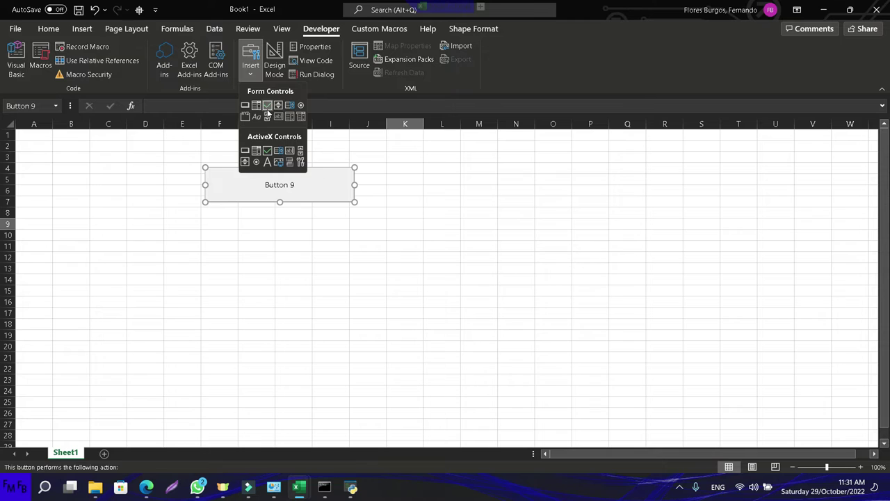
Draw the form label Label 10 below Button 9 across about F9 to I12, then select cell L12
{"action": "left_click", "coordinate": [260, 115]}
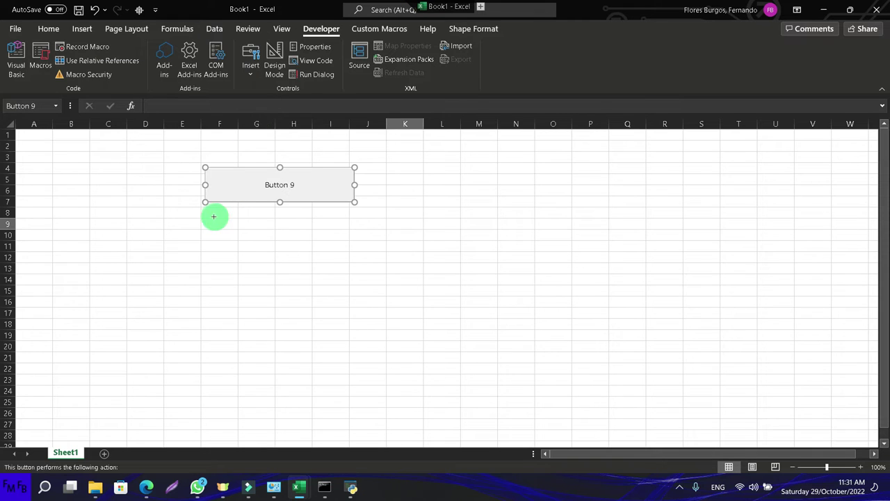
{"action": "mouse_move", "coordinate": [211, 218]}
{"action": "left_mouse_down"}
{"action": "mouse_move", "coordinate": [346, 234]}
{"action": "mouse_move", "coordinate": [381, 261]}
{"action": "left_mouse_up"}
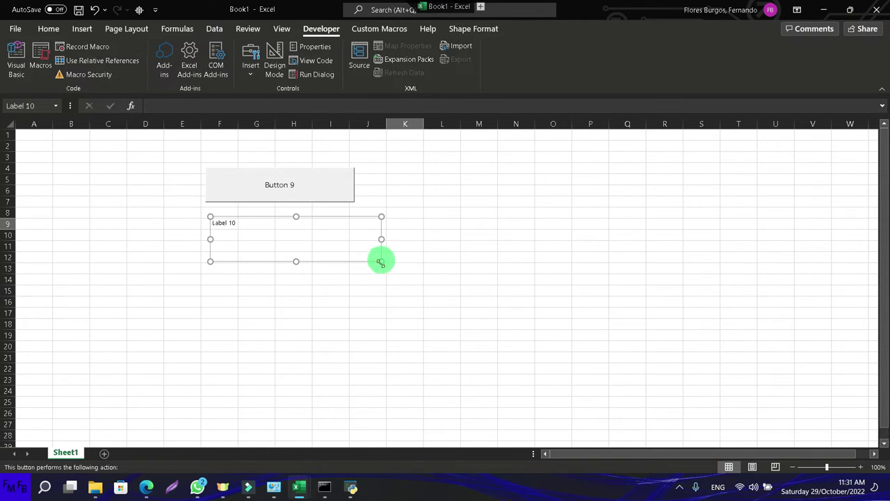
{"action": "left_click", "coordinate": [449, 257]}
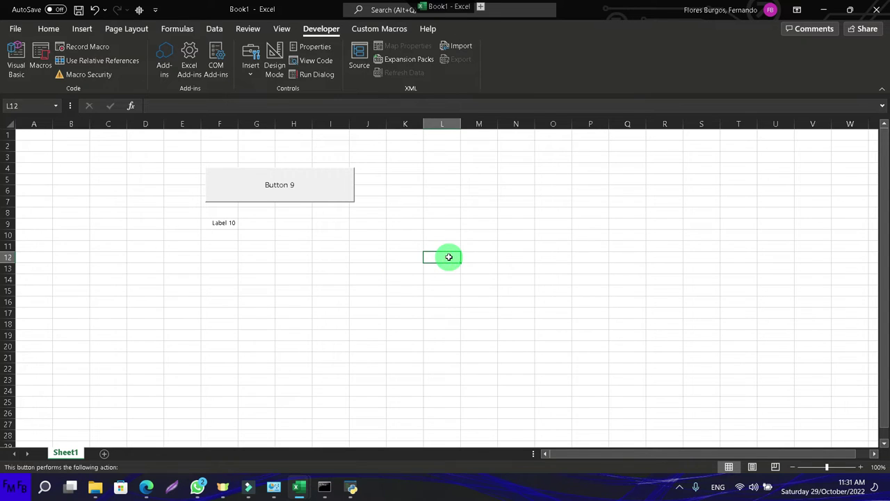
{"action": "double_click", "coordinate": [449, 257]}
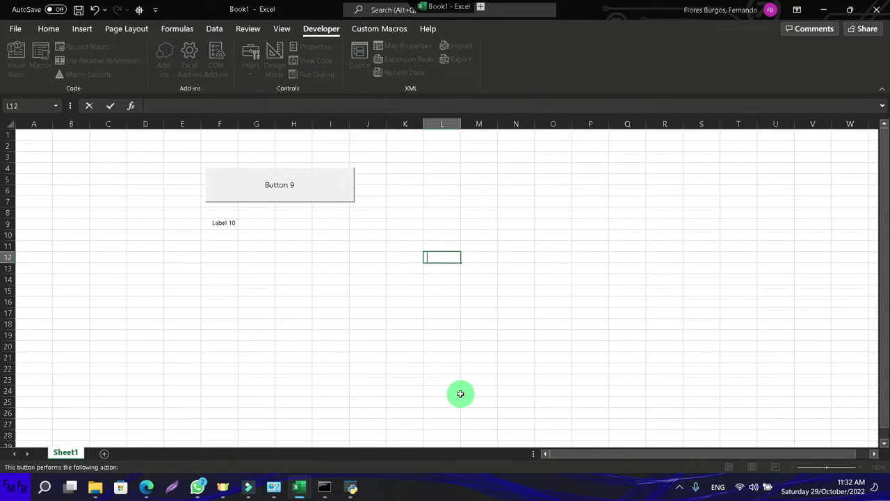
Draw a small blue rectangle shape just right of Button 9, around cell J5
{"action": "left_click", "coordinate": [87, 32]}
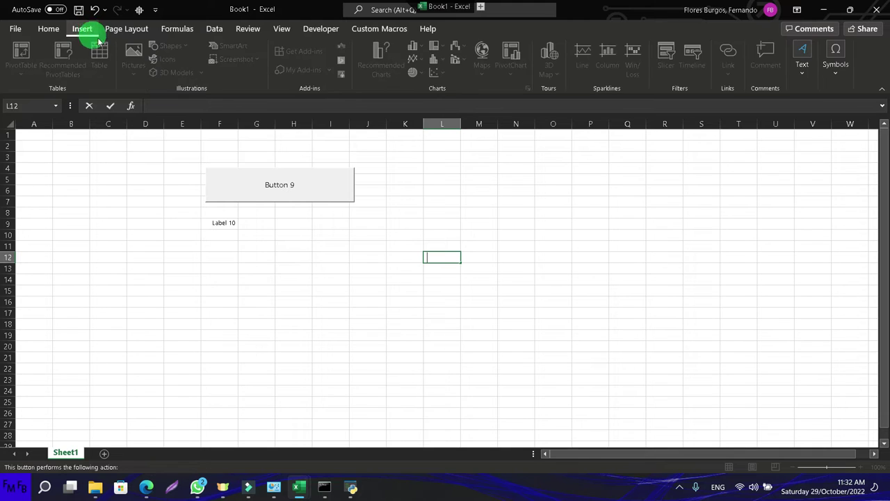
{"action": "left_click", "coordinate": [230, 277]}
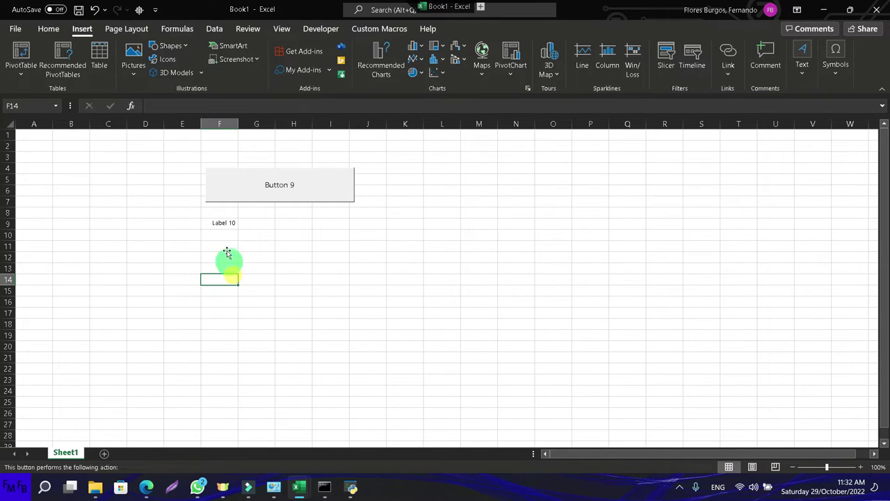
{"action": "left_click", "coordinate": [170, 46]}
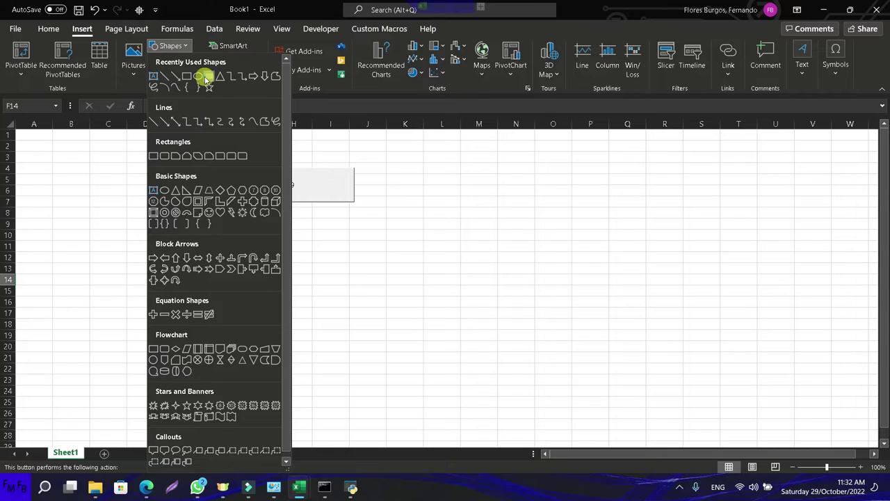
{"action": "left_click", "coordinate": [201, 77]}
{"action": "left_click_drag", "start_coordinate": [366, 176], "coordinate": [395, 190]}
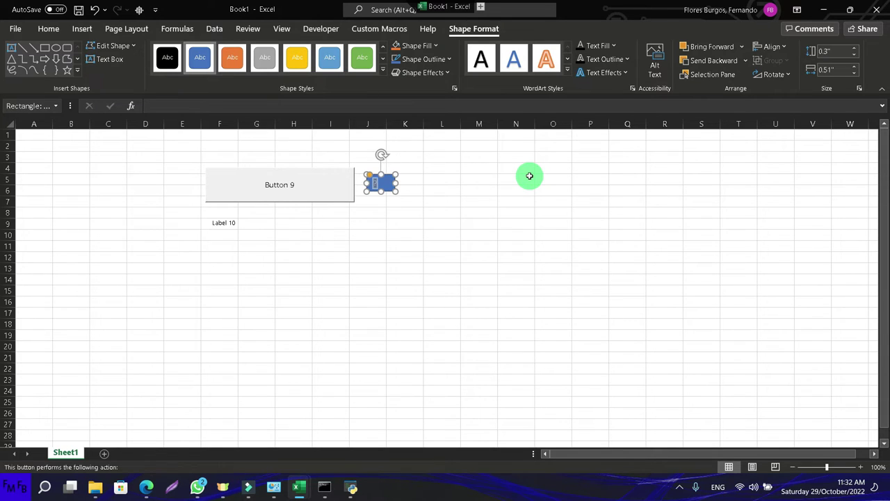
Make the shape's '?' bold at 14 pt, centred horizontally and vertically
{"action": "left_click", "coordinate": [60, 27]}
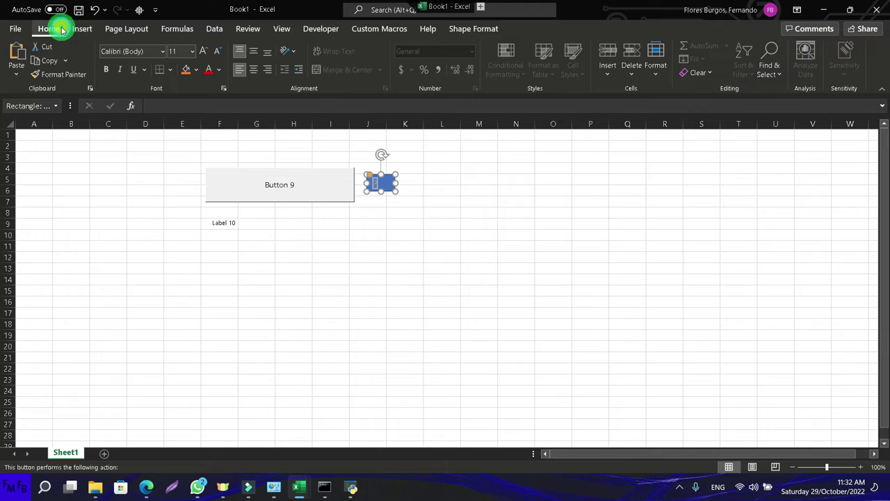
{"action": "left_click", "coordinate": [106, 68]}
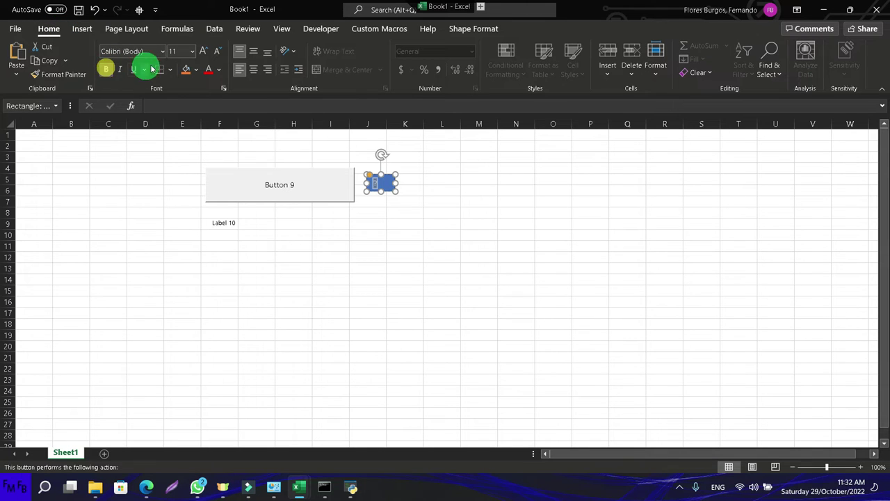
{"action": "left_click", "coordinate": [192, 51]}
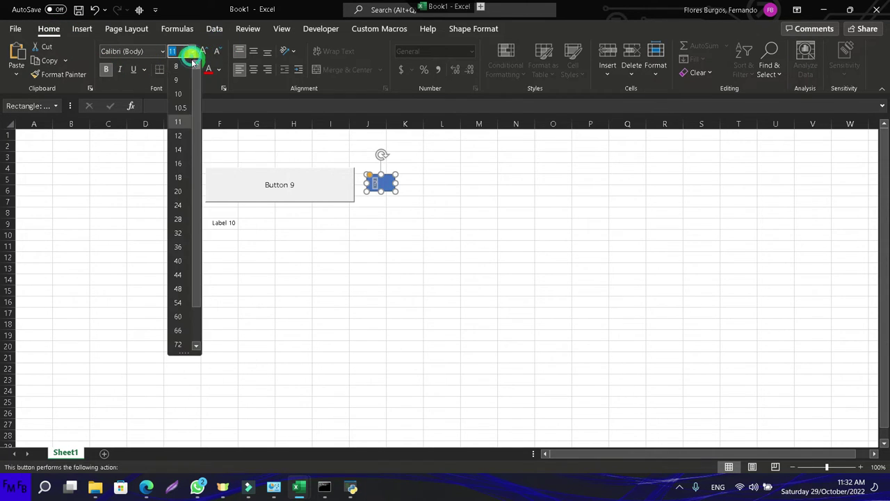
{"action": "left_click", "coordinate": [176, 149]}
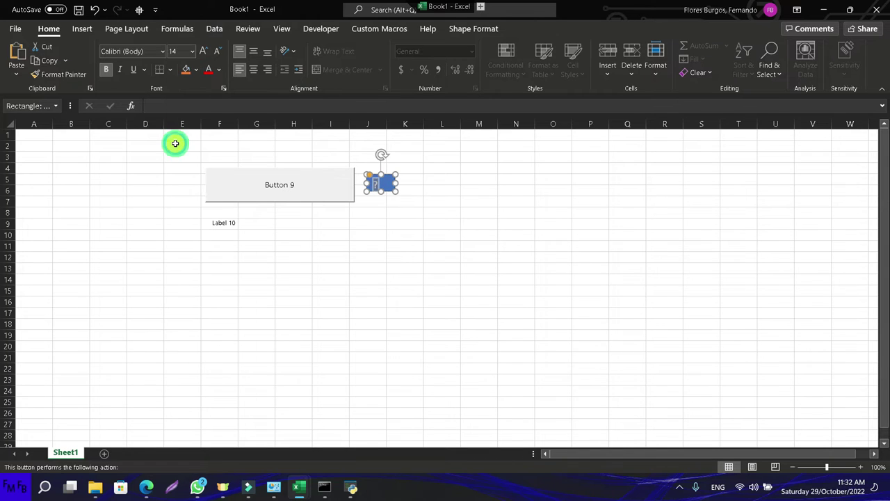
{"action": "left_click", "coordinate": [253, 69]}
{"action": "left_click", "coordinate": [254, 54]}
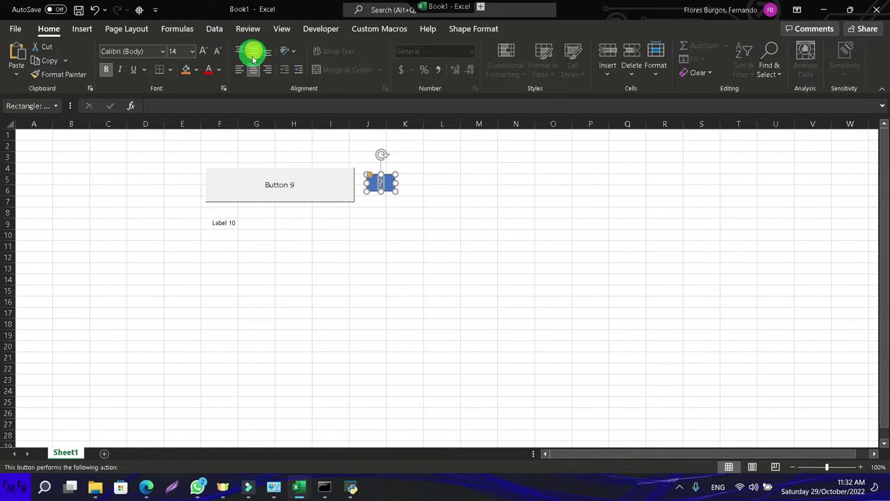
Check Button 9 and the '?' shape's context menu, then switch to the VBA editor
{"action": "left_click", "coordinate": [272, 177]}
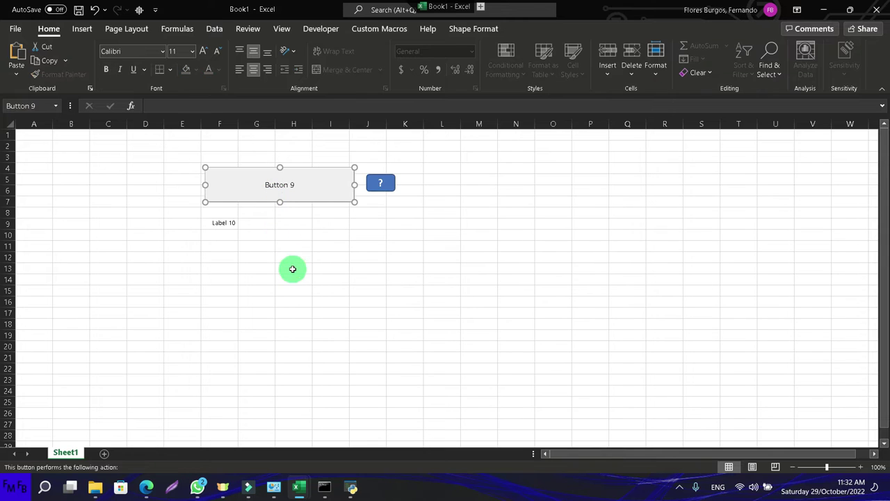
{"action": "left_click", "coordinate": [294, 268]}
{"action": "right_click", "coordinate": [387, 187]}
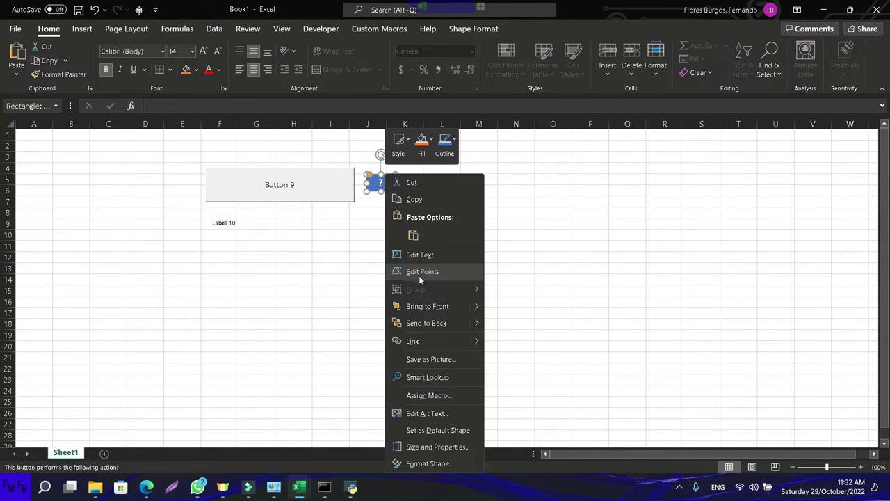
{"action": "left_click", "coordinate": [541, 330]}
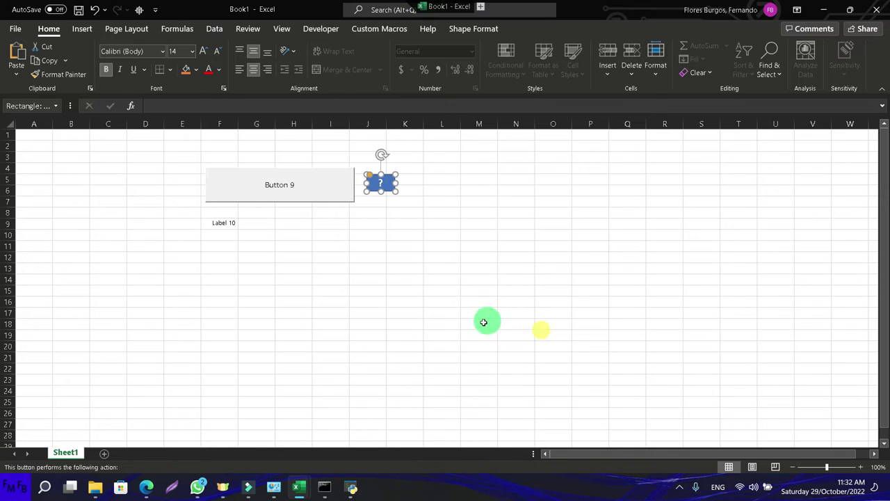
{"action": "key", "text": "alt+Tab"}
{"action": "key", "text": "alt+Tab"}
{"action": "key", "text": "alt+Tab"}
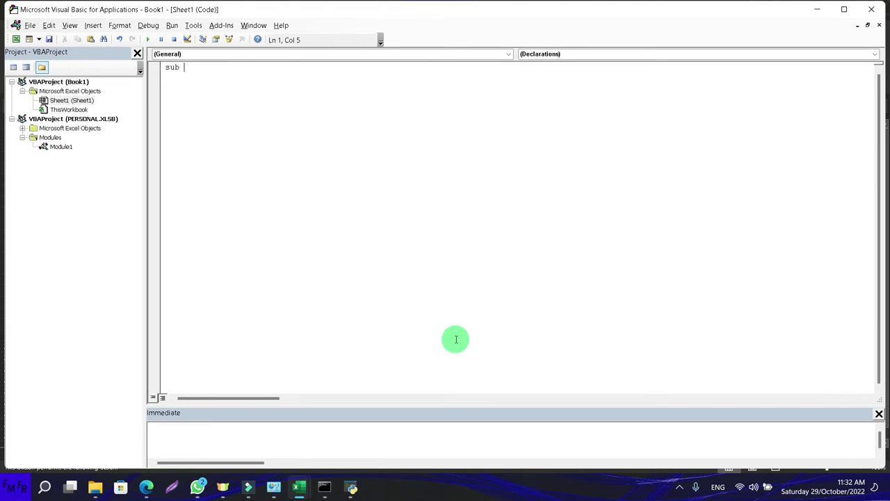
Create the empty Sub help procedure in Sheet1's code window
{"action": "type", "text": "esti"}
{"action": "key", "text": "BackSpace"}
{"action": "key", "text": "BackSpace"}
{"action": "key", "text": "BackSpace"}
{"action": "key", "text": "BackSpace"}
{"action": "key", "text": "BackSpace"}
{"action": "type", "text": "lp"}
{"action": "key", "text": "Return"}
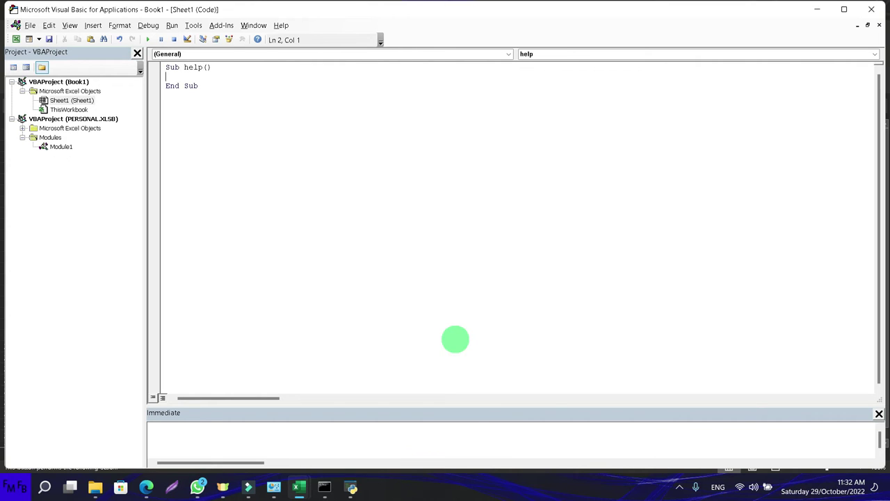
Add a code line referencing ActiveSheet.Shapes("Label 10")
{"action": "type", "text": "A"}
{"action": "type", "text": "ctivesheet"}
{"action": "type", "text": ".Sha"}
{"action": "type", "text": "()"}
{"action": "type", "text": "Label 10"}
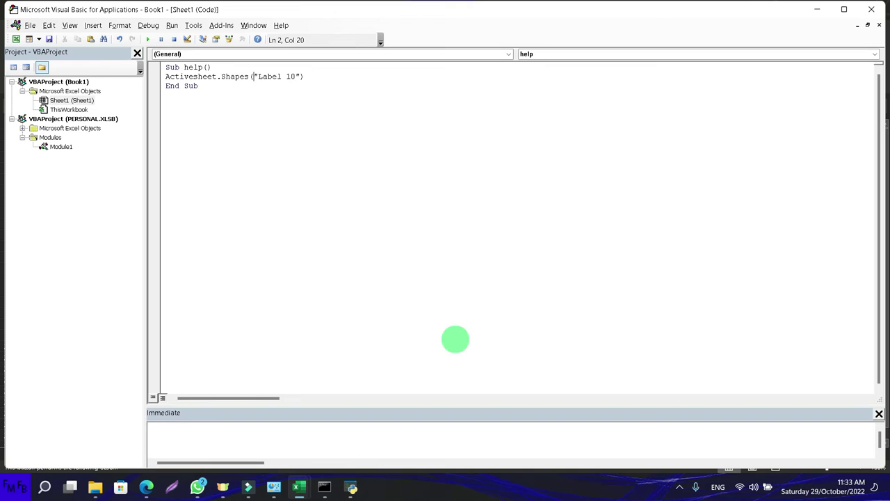
{"action": "key", "text": "BackSpace"}
{"action": "key", "text": "Right"}
{"action": "key", "text": "Right"}
{"action": "key", "text": "Right"}
{"action": "key", "text": "Left"}
{"action": "key", "text": "Left"}
{"action": "key", "text": "Left"}
{"action": "type", "text": "s"}
{"action": "key", "text": "End"}
Set DrawingObject.Text to "This is the action that will happen after clicking the button"
{"action": "type", "text": "Draw"}
{"action": "type", "text": "ing"}
{"action": "type", "text": "Object.tex"}
{"action": "key", "text": "BackSpace"}
{"action": "key", "text": "BackSpace"}
{"action": "type", "text": "is"}
{"action": "key", "text": "BackSpace"}
{"action": "type", "text": "is th"}
{"action": "type", "text": "e acti"}
{"action": "type", "text": "on t"}
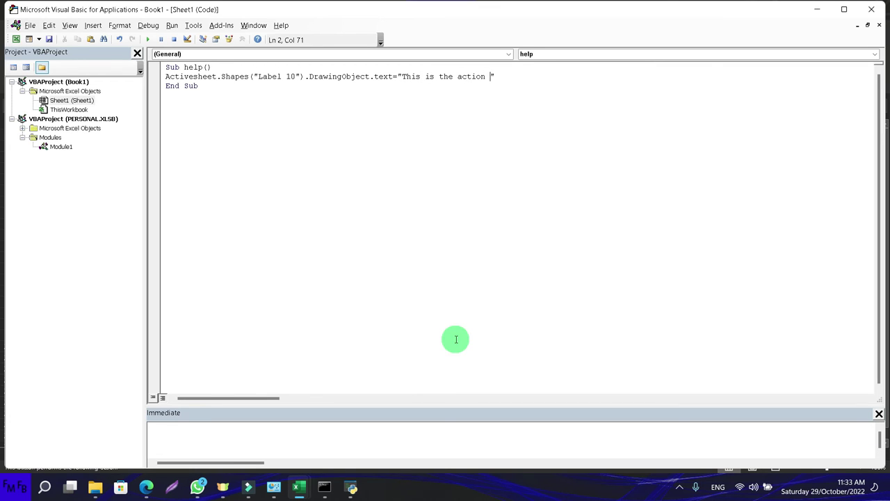
{"action": "type", "text": "hat will happen after clicking the button."}
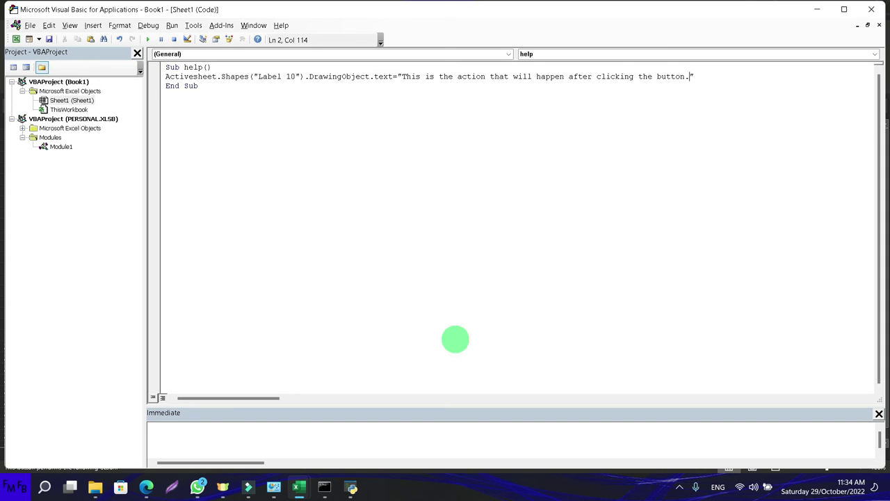
{"action": "key", "text": "alt+Tab"}
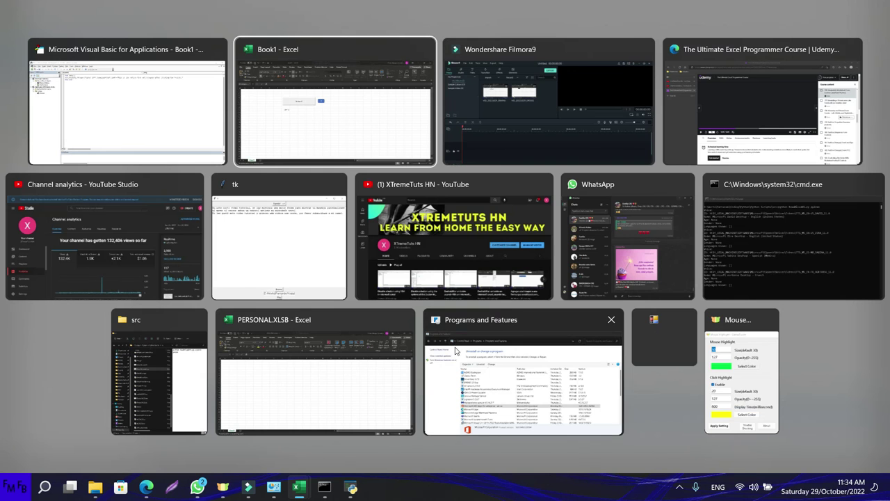
Assign Sheet1.help from This Workbook to the '?' shape, then click it to test
{"action": "left_click", "coordinate": [418, 222]}
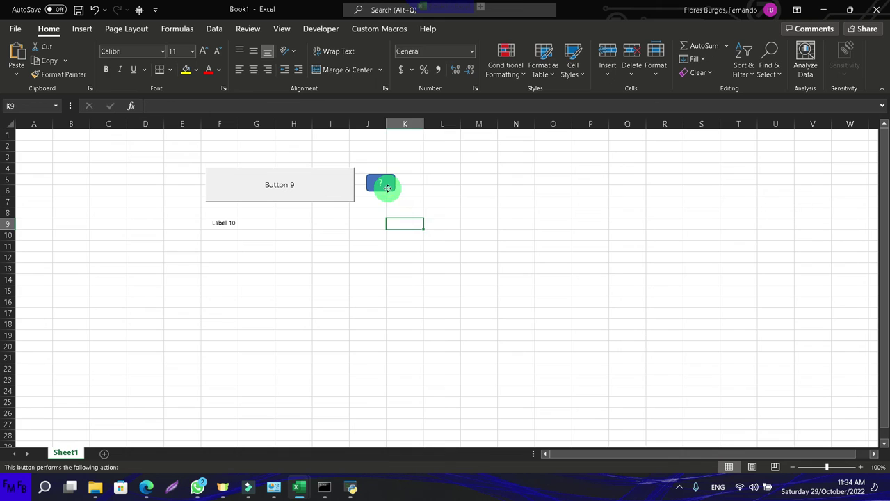
{"action": "right_click", "coordinate": [385, 182]}
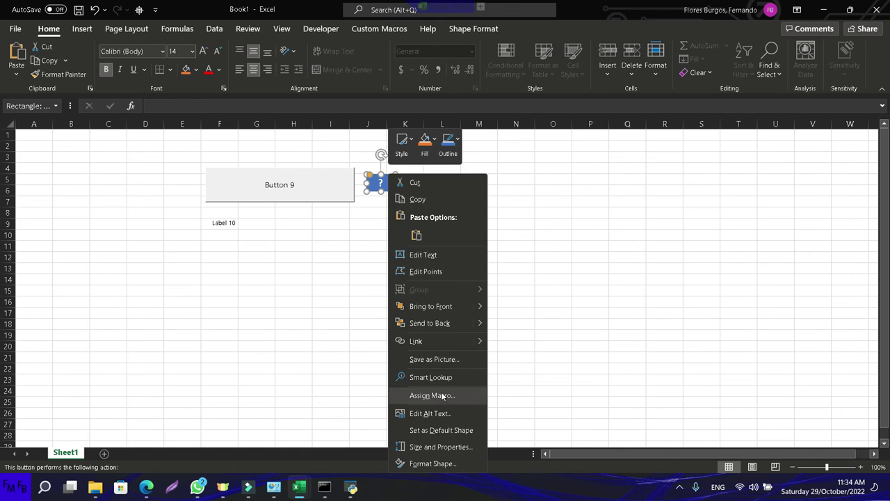
{"action": "left_click", "coordinate": [443, 396]}
{"action": "left_click", "coordinate": [502, 404]}
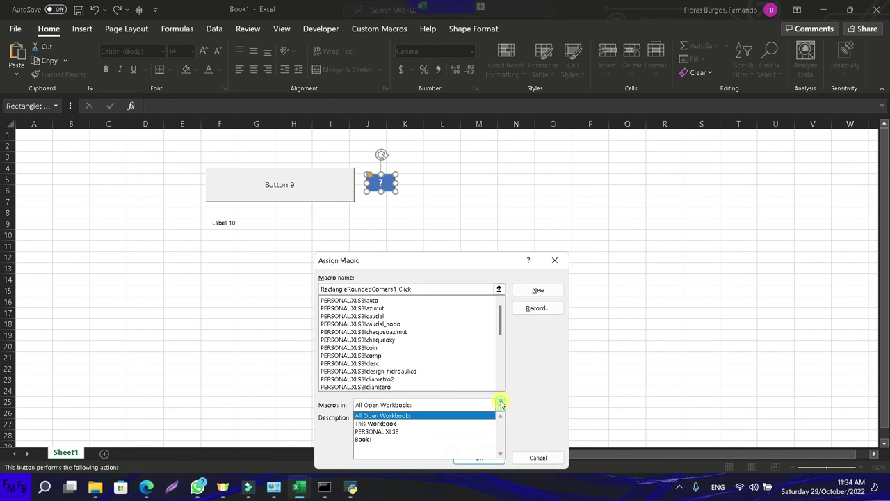
{"action": "left_click", "coordinate": [473, 423]}
{"action": "left_click", "coordinate": [352, 301]}
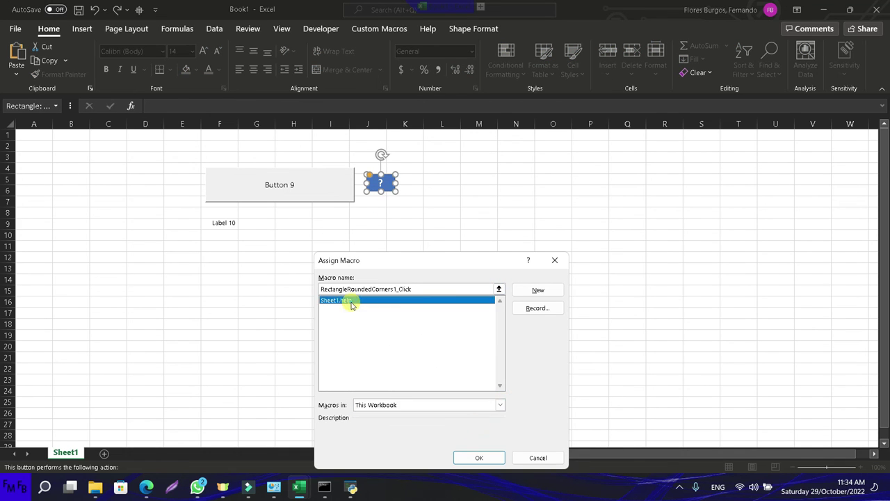
{"action": "double_click", "coordinate": [352, 301]}
{"action": "left_click", "coordinate": [445, 245]}
{"action": "left_click", "coordinate": [390, 191]}
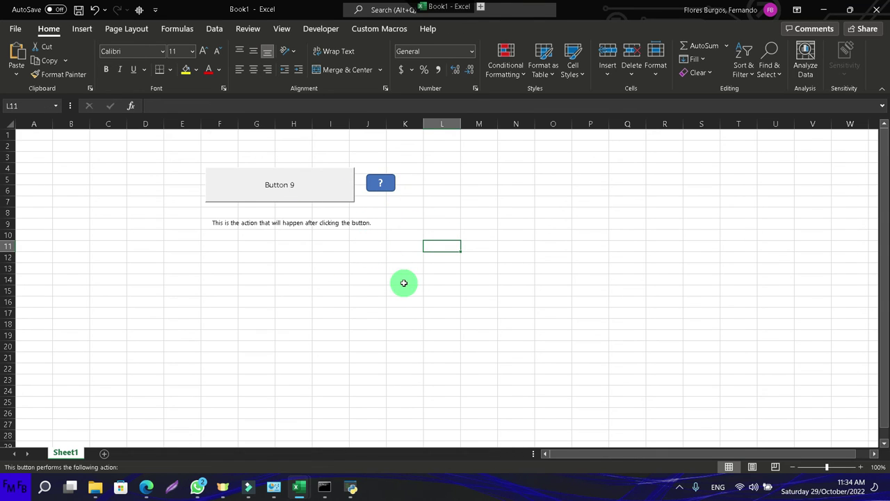
{"action": "left_click", "coordinate": [374, 223], "text": "ctrl"}
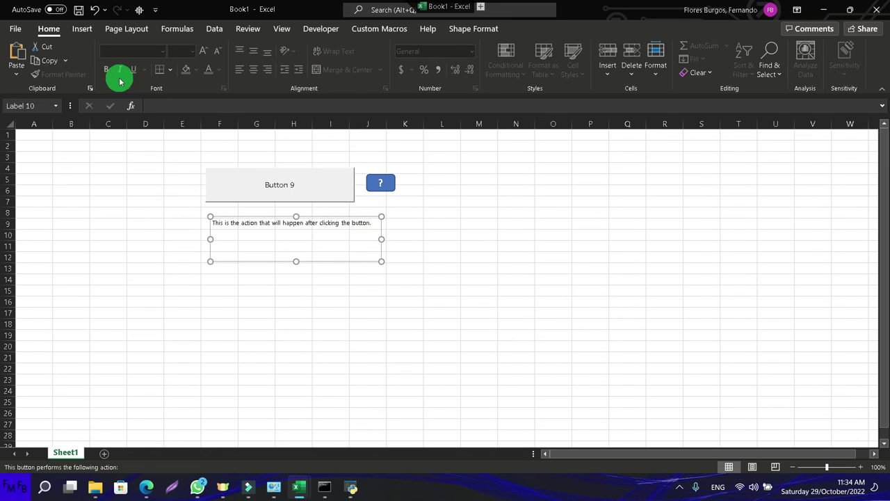
{"action": "left_click", "coordinate": [369, 221]}
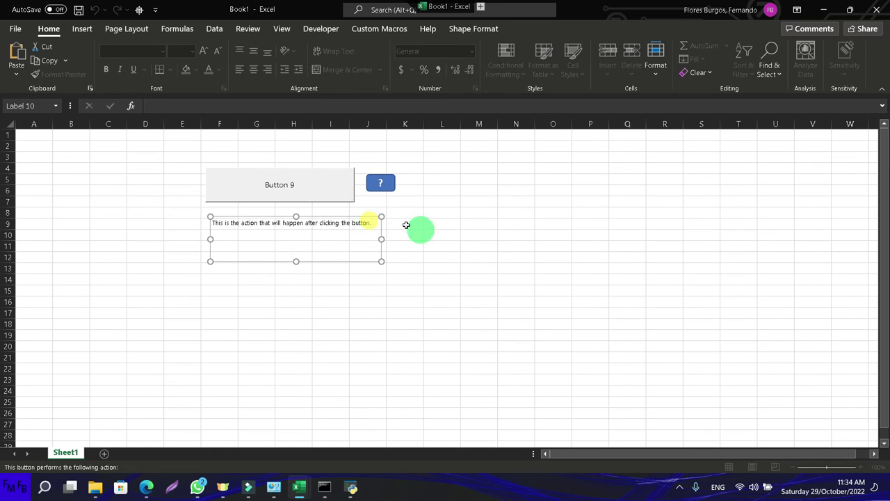